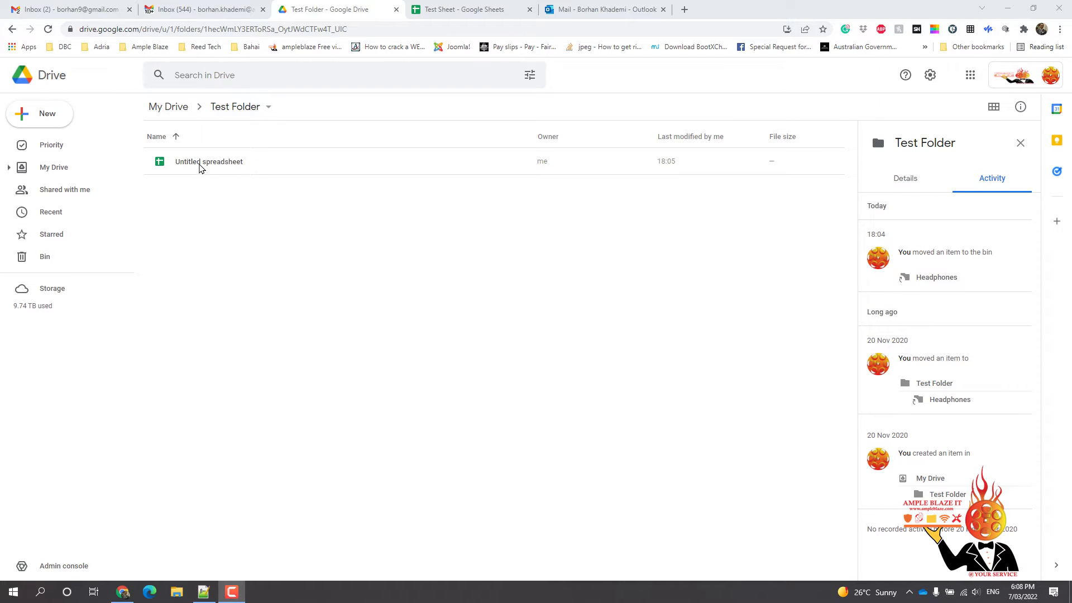
# Select the renamed Test Sheet in Test Folder to show its details and activity
pyautogui.click(201, 167)
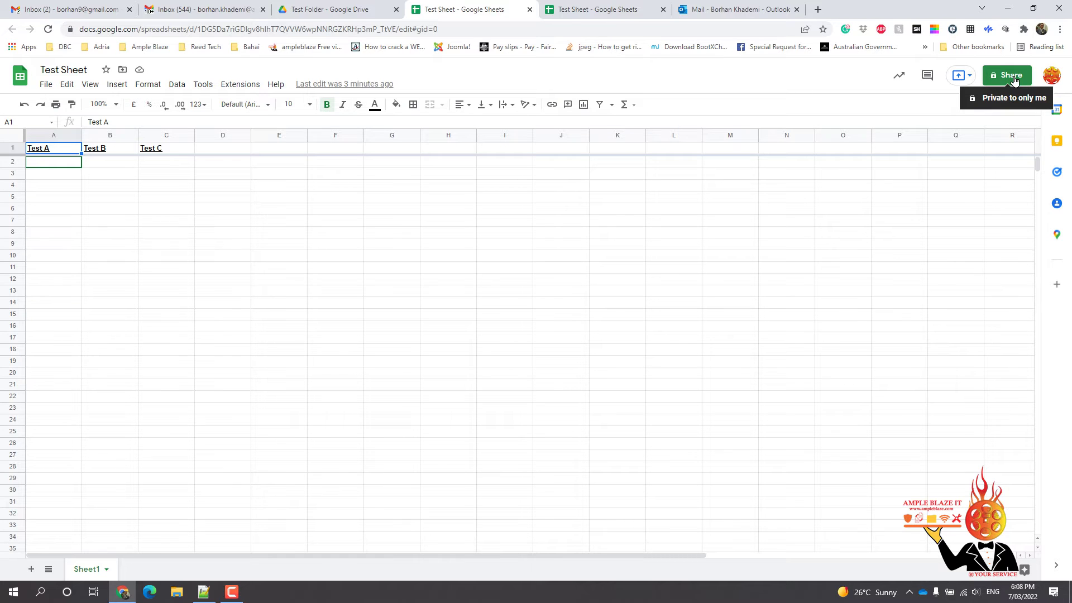
# Go back to the Test Folder listing in Drive after checking headers Test A, Test B, Test C
pyautogui.click(306, 14)
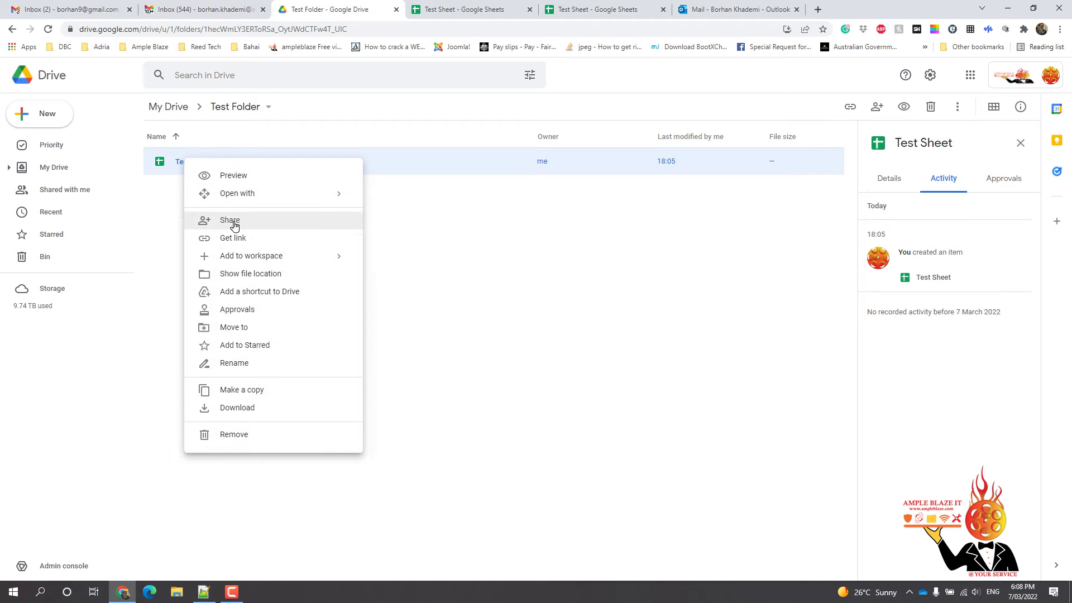
# Open Test Sheet's sharing dialog and enter the external Hotmail address as a new person
pyautogui.click(234, 226)
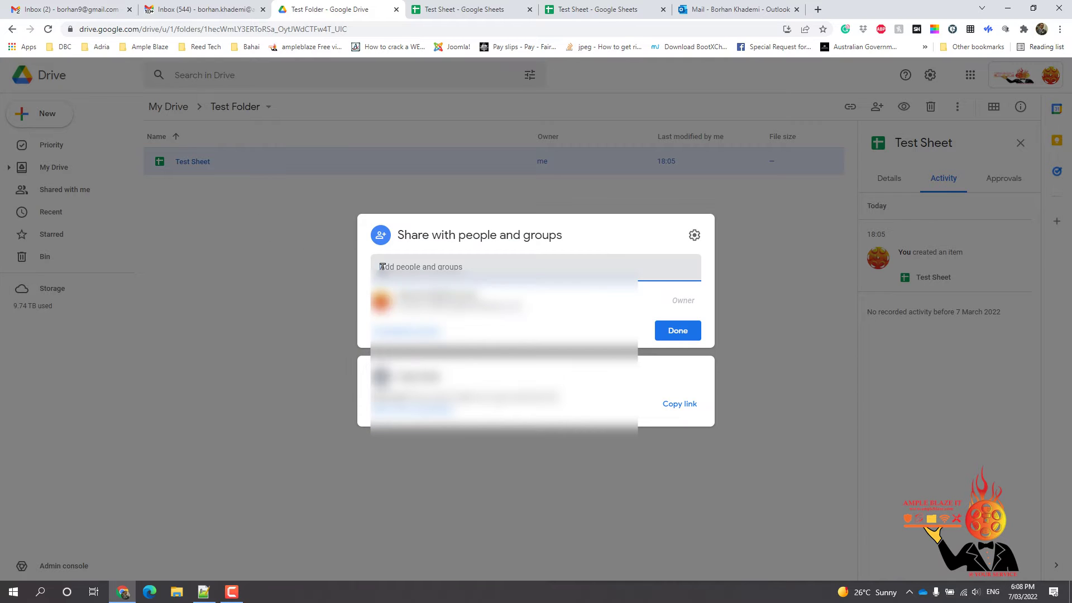
pyautogui.click(425, 268)
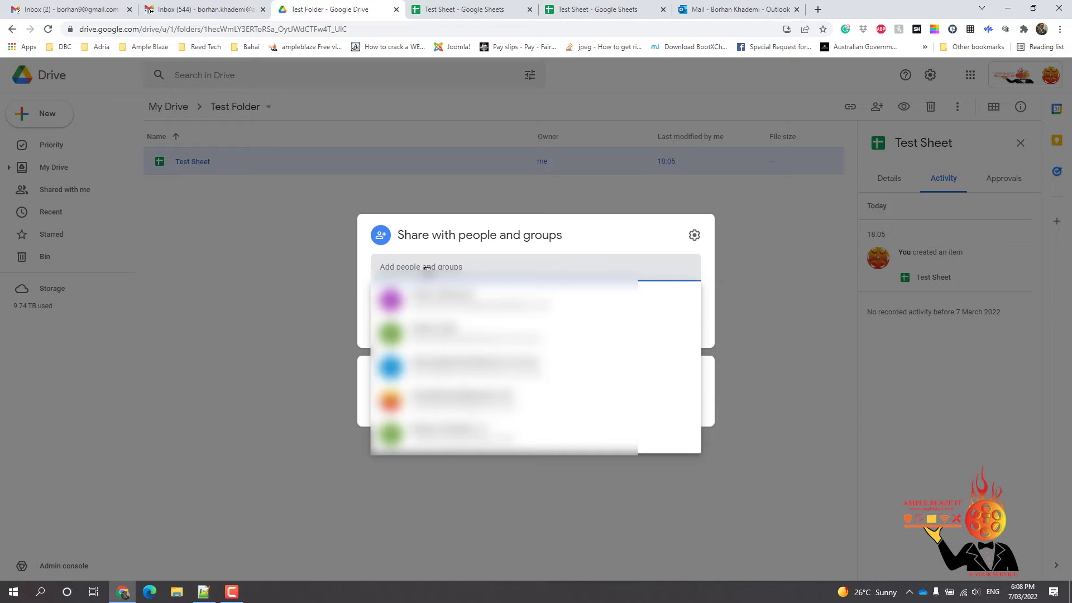
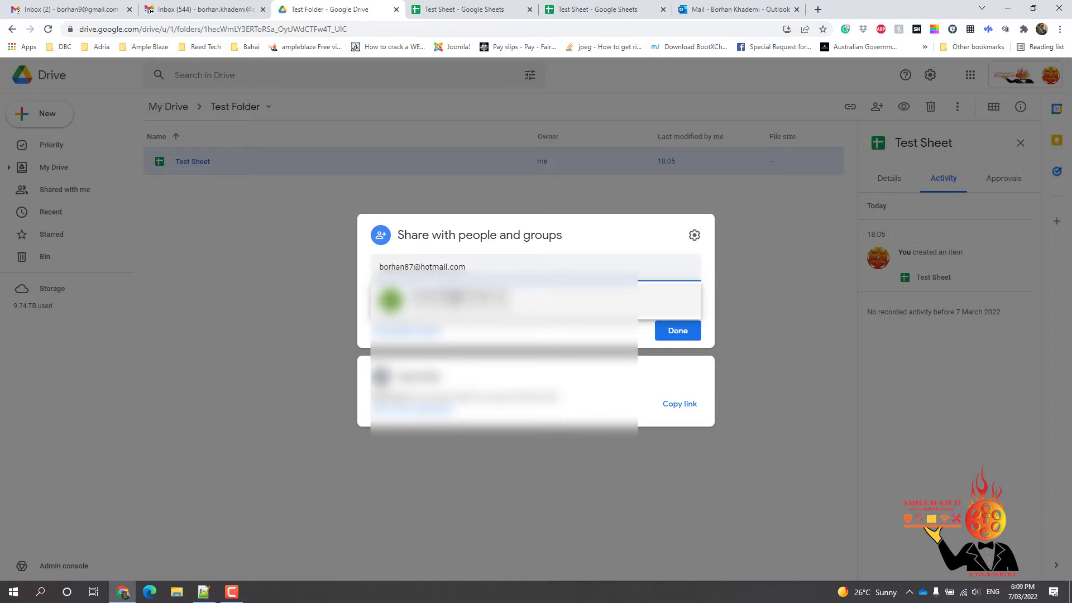
# Share Test Sheet as Editor with the Hotmail address, including the note 'Test Msg', confirming external sharing
pyautogui.click(446, 302)
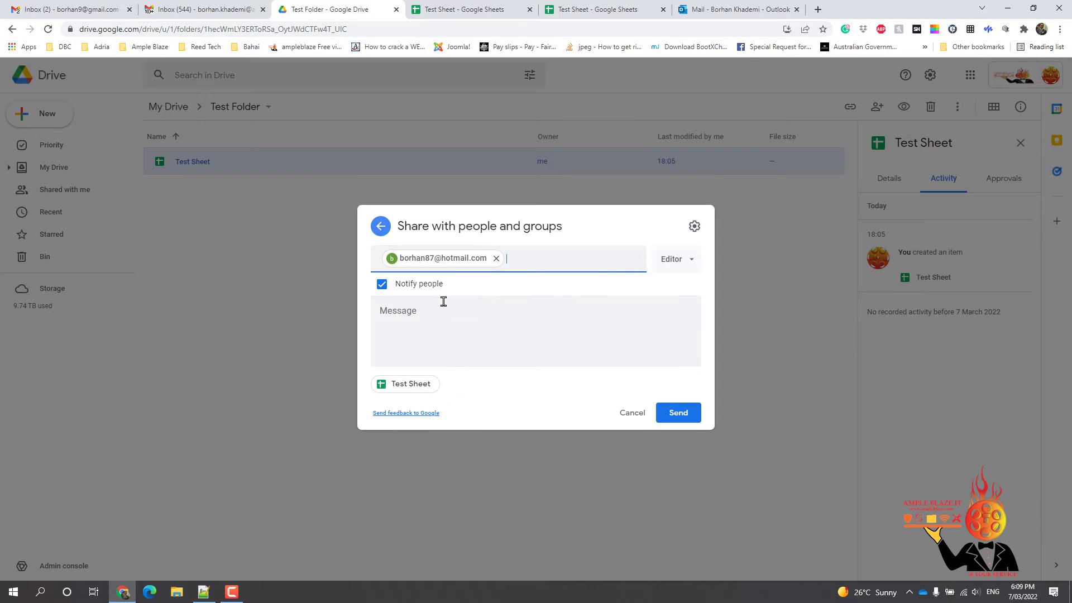
pyautogui.click(413, 342)
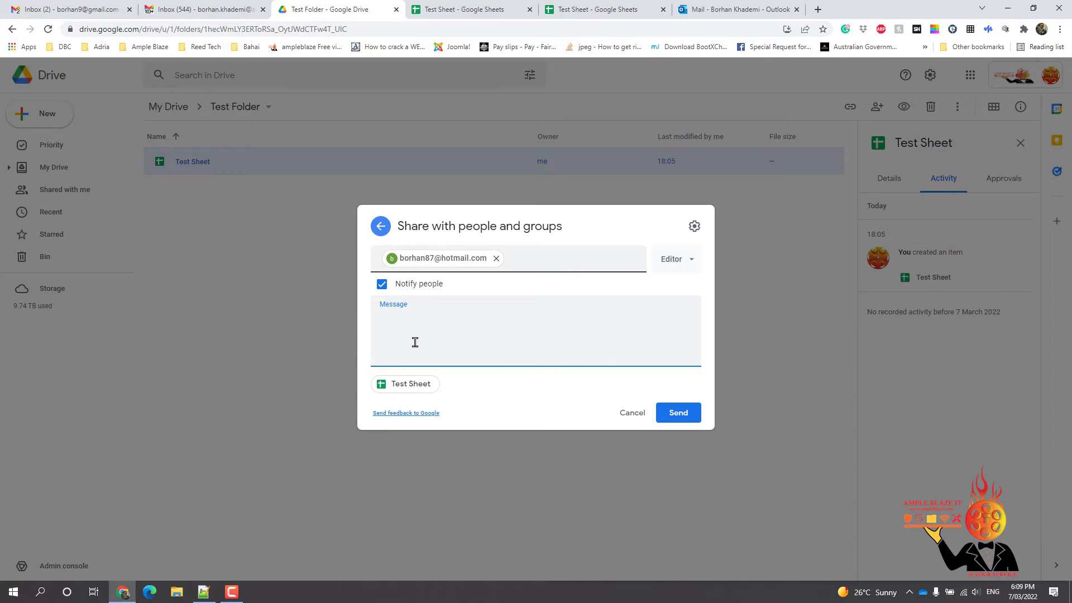
pyautogui.write('Test Msg')
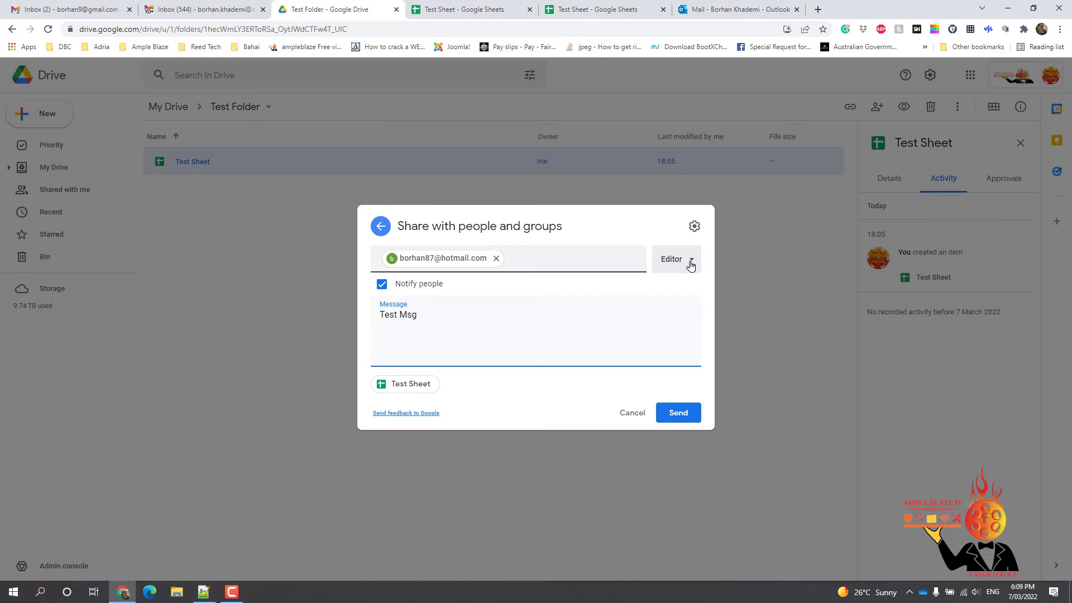
pyautogui.click(690, 264)
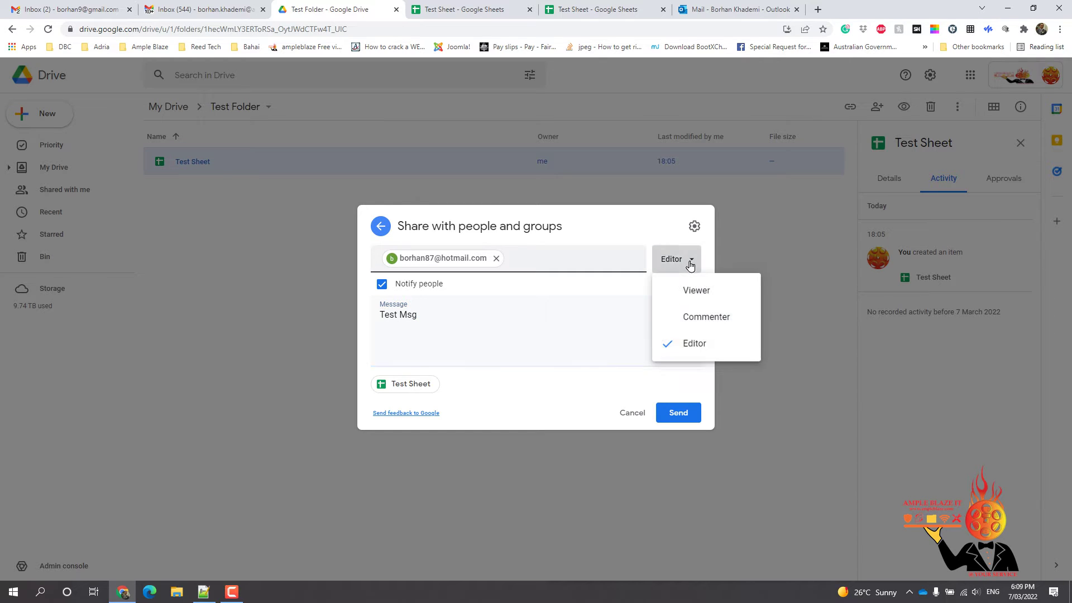
pyautogui.click(705, 352)
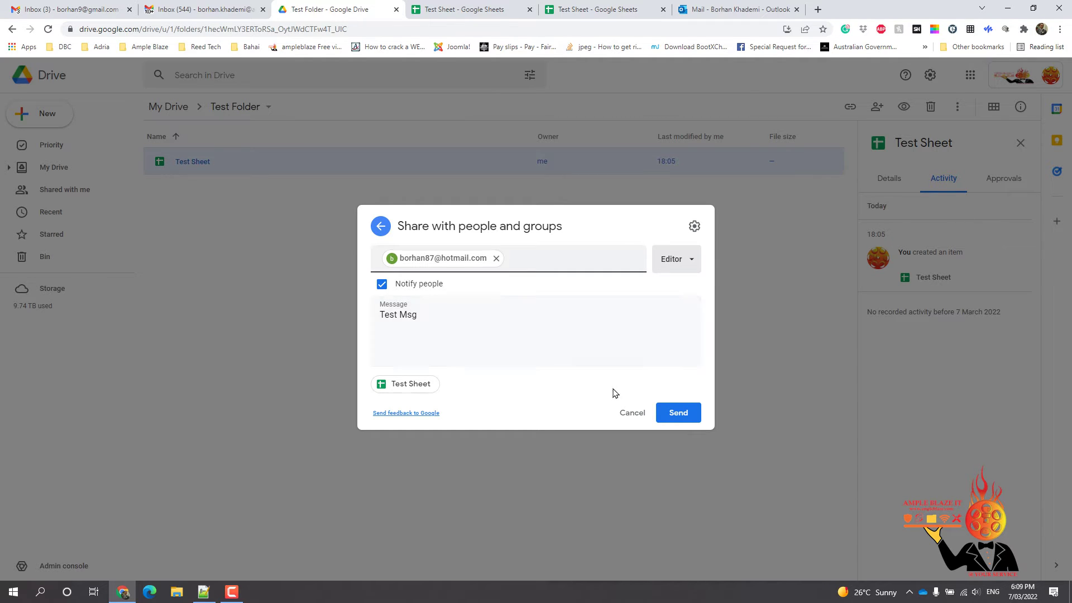
pyautogui.click(680, 413)
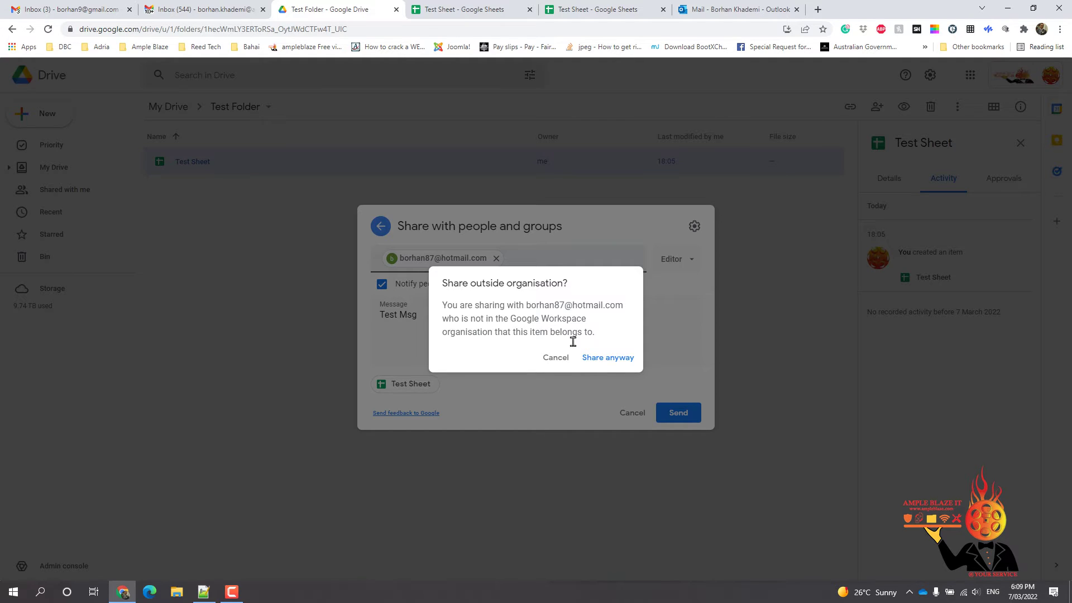
pyautogui.click(608, 363)
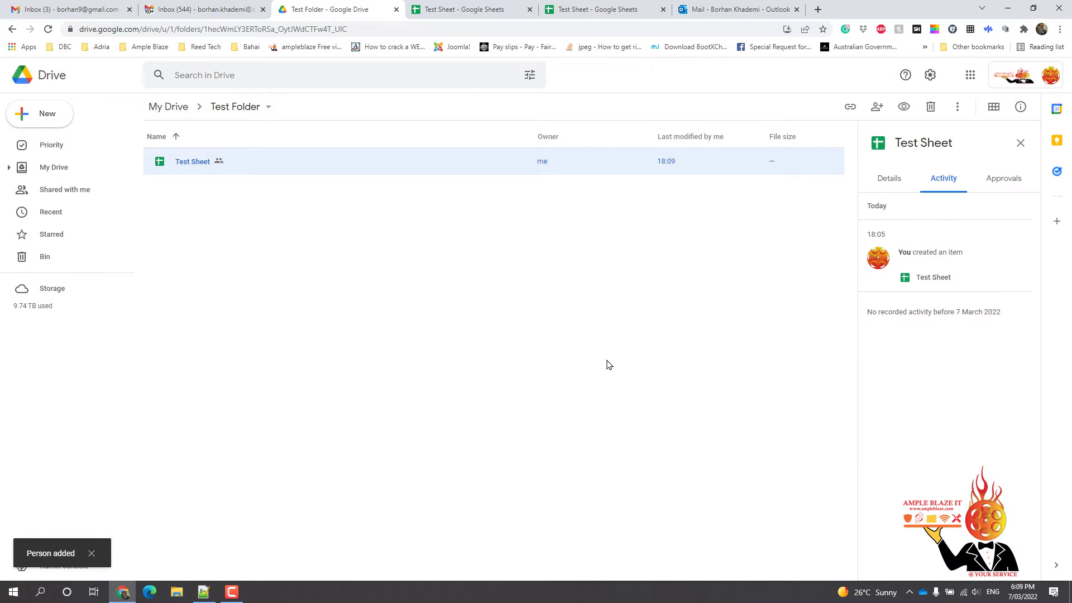
# Set Test Sheet's general access to Anyone with the link with the Editor role
pyautogui.rightClick(192, 162)
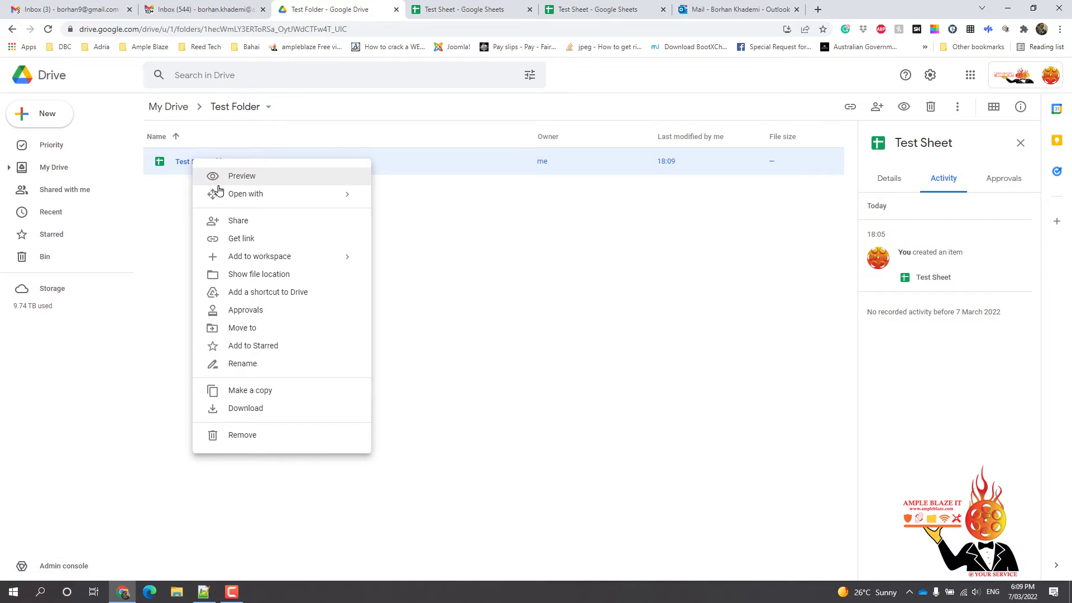
pyautogui.click(250, 222)
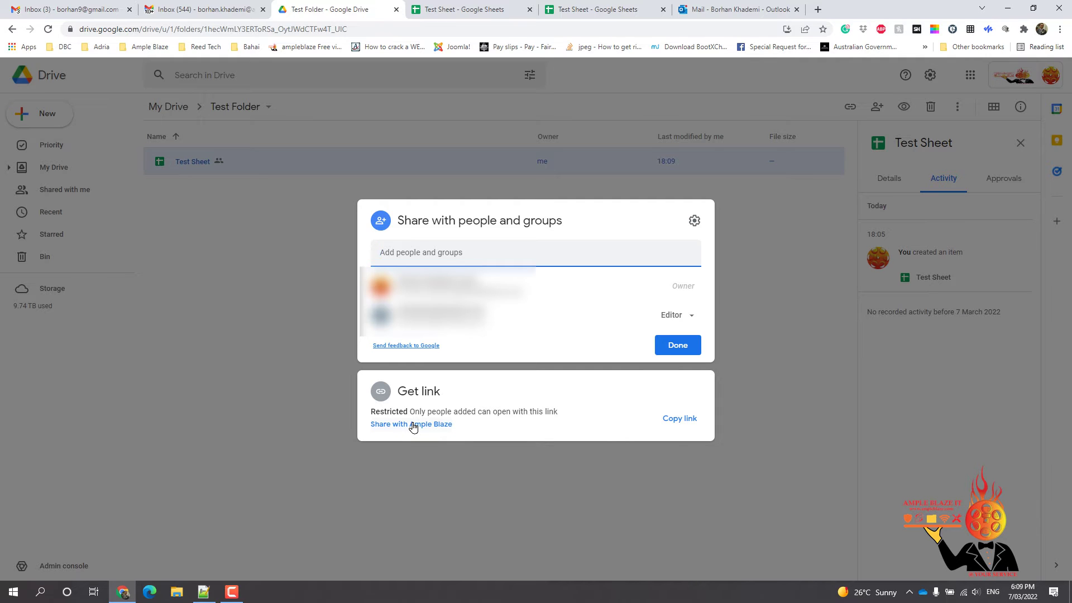
pyautogui.click(413, 425)
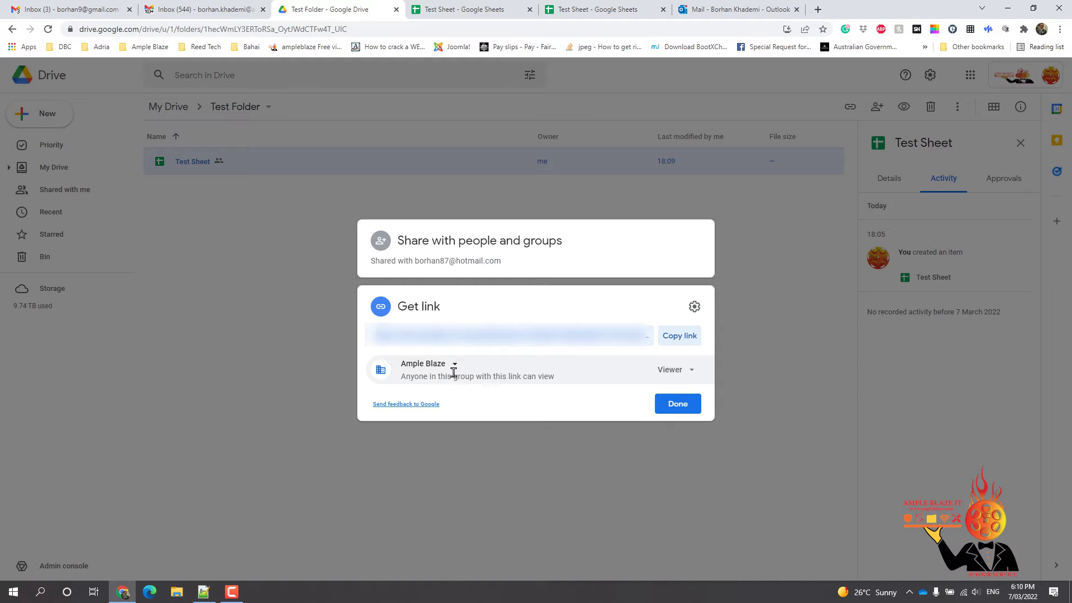
pyautogui.click(453, 366)
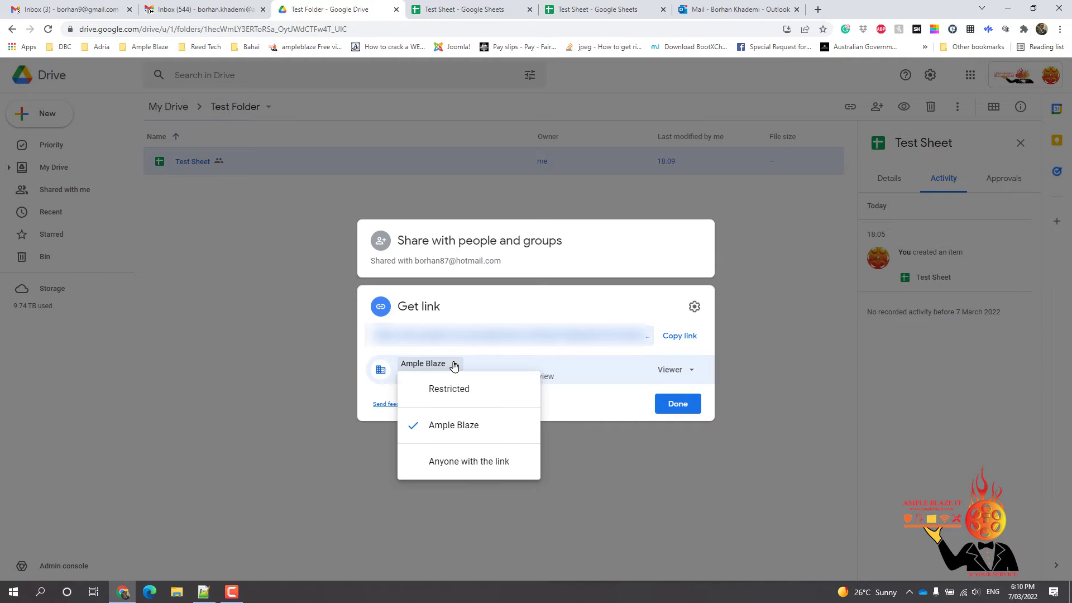
pyautogui.click(488, 464)
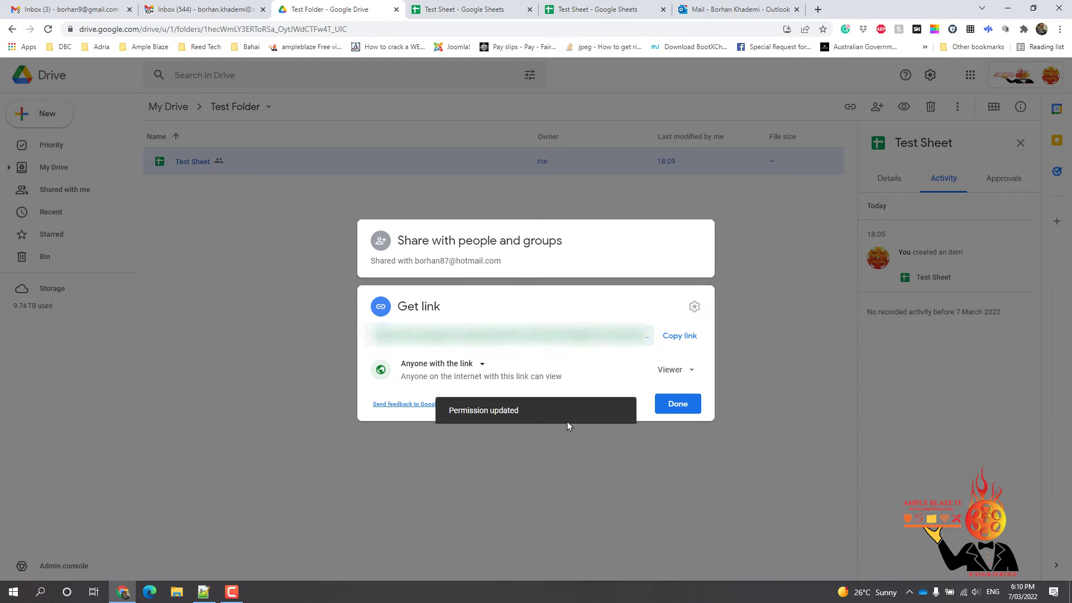
pyautogui.click(675, 371)
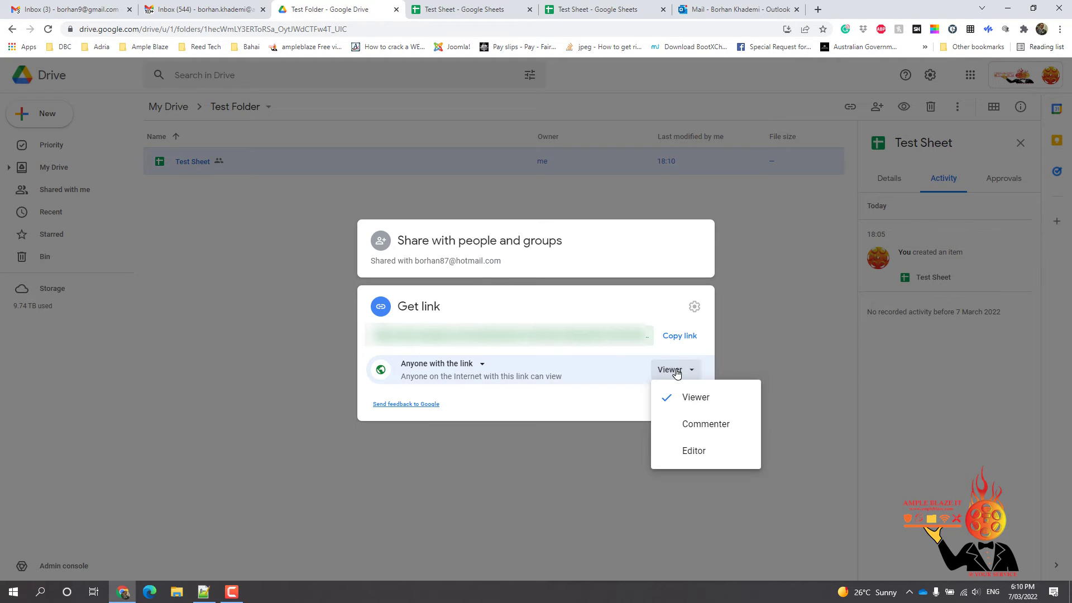
pyautogui.click(698, 452)
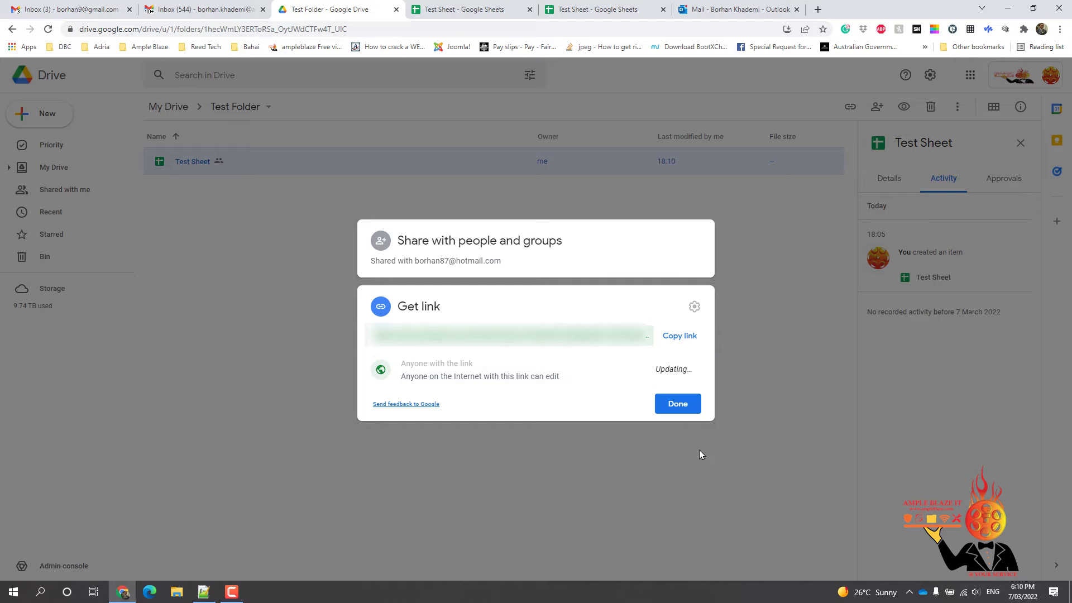
pyautogui.click(678, 404)
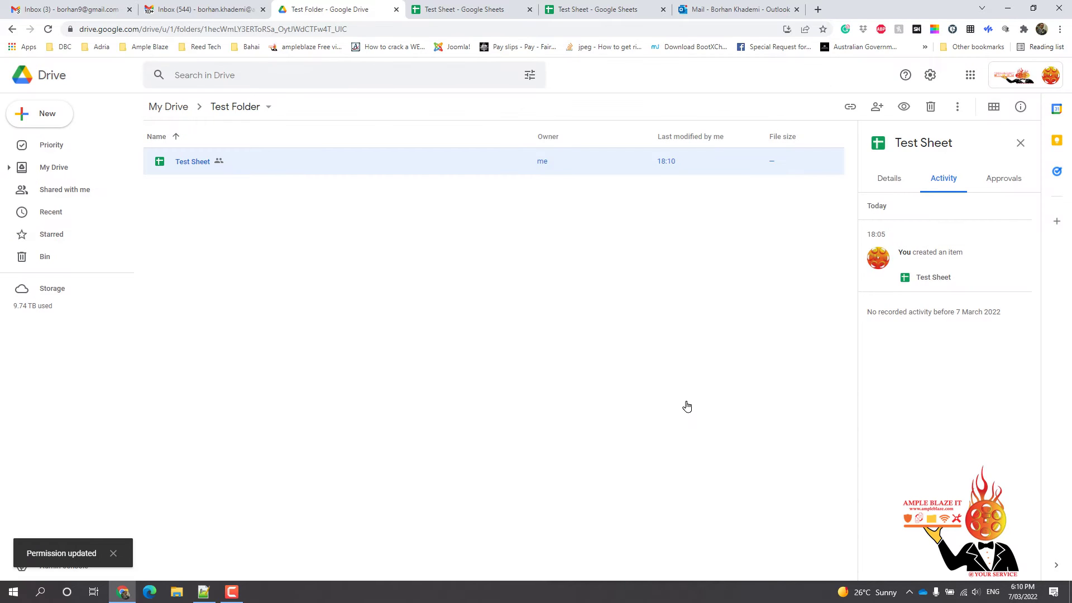
# Copy Test Sheet's shareable link from its sharing dialog and bring the Gmail inbox forward
pyautogui.rightClick(195, 163)
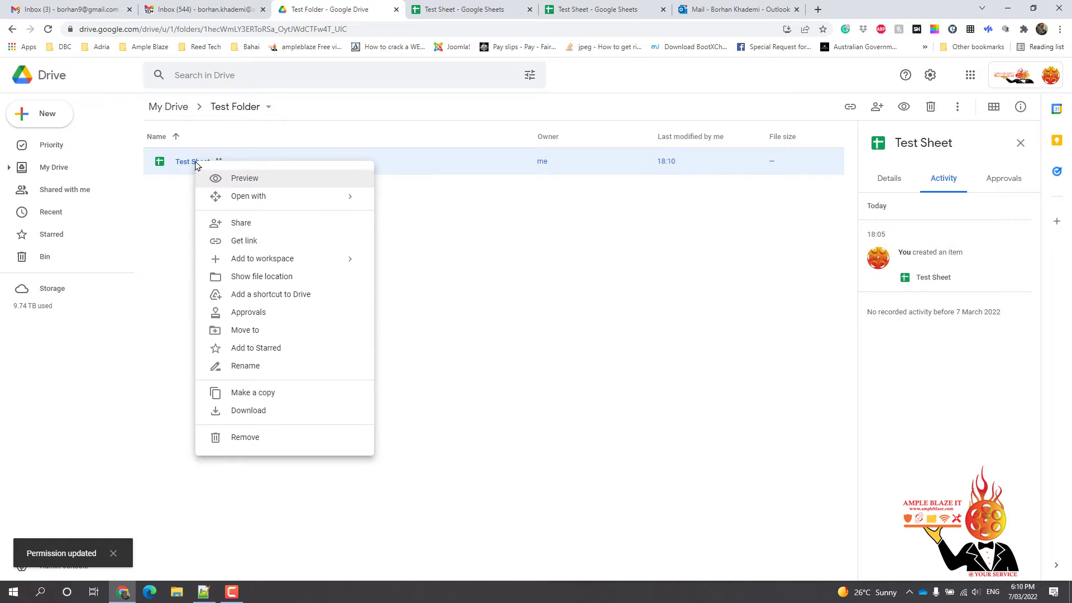
pyautogui.click(243, 224)
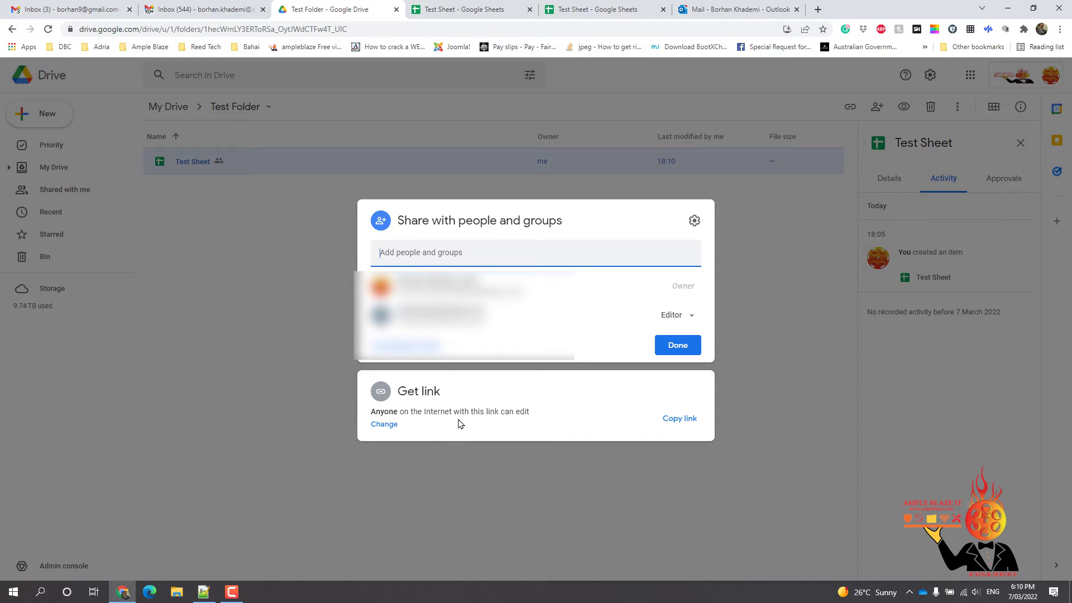
pyautogui.click(693, 419)
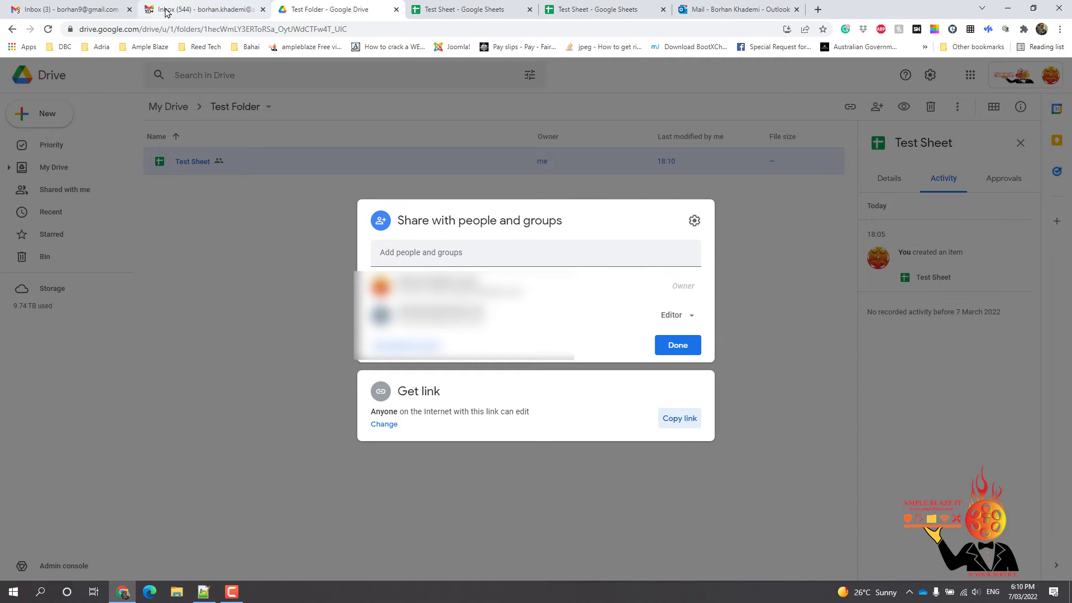
pyautogui.click(202, 13)
# Email the Hotmail contact a message with subject 'Test' and Test Sheet's pasted link in the body
pyautogui.click(53, 142)
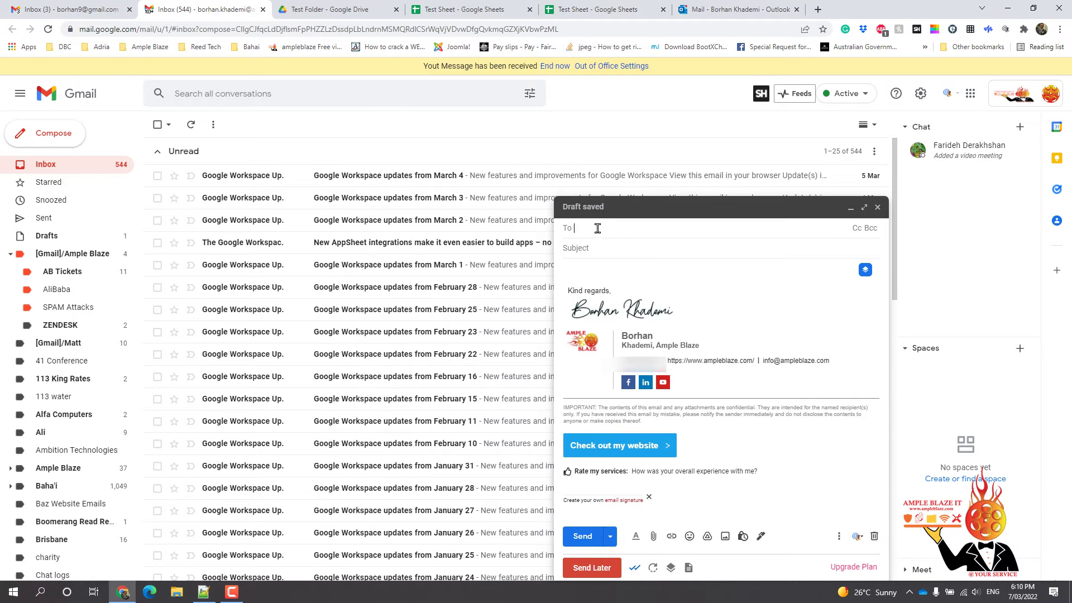
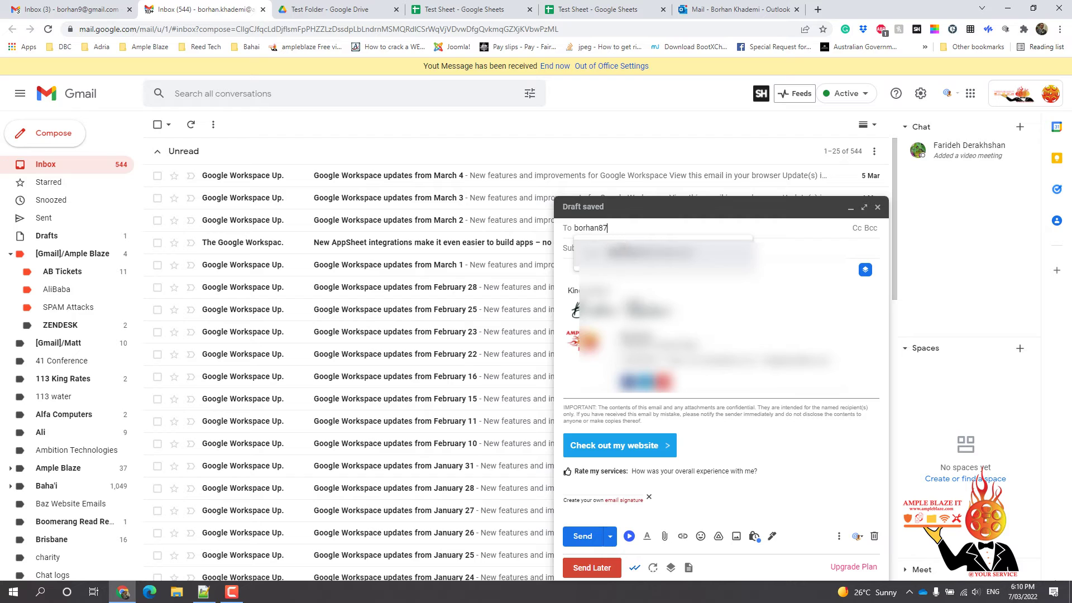
pyautogui.click(607, 247)
pyautogui.click(577, 254)
pyautogui.write('Tes')
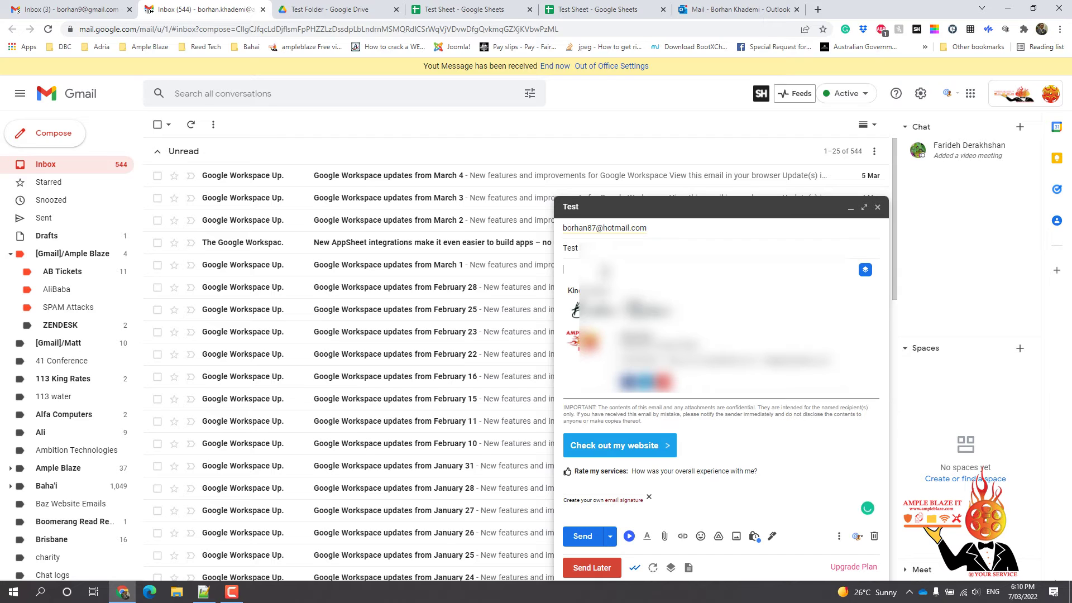
pyautogui.write('t')
pyautogui.press('Return')
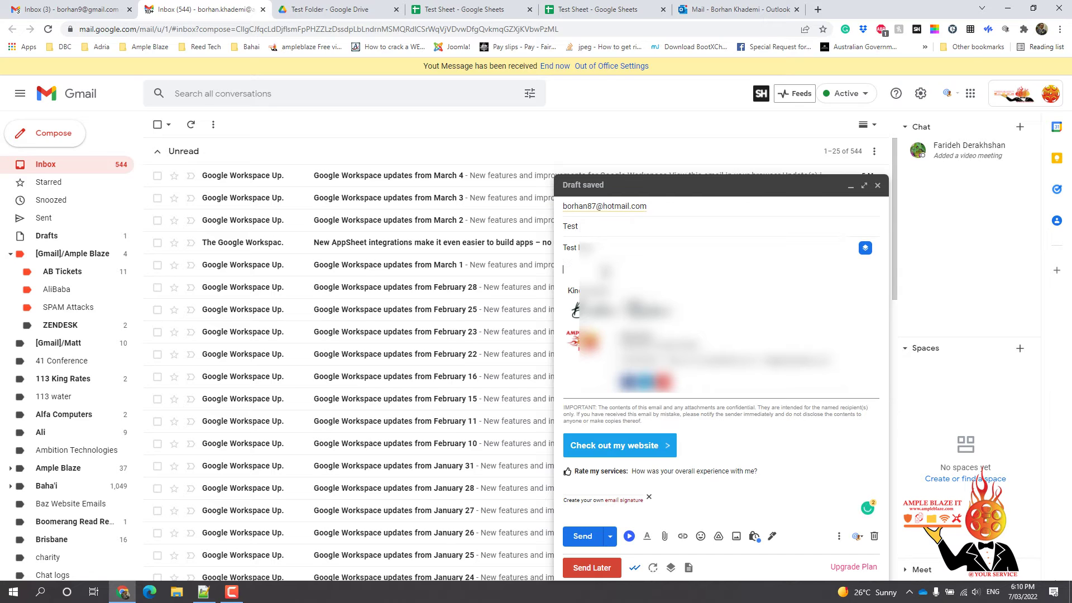
pyautogui.hotkey('ctrl', 'v')
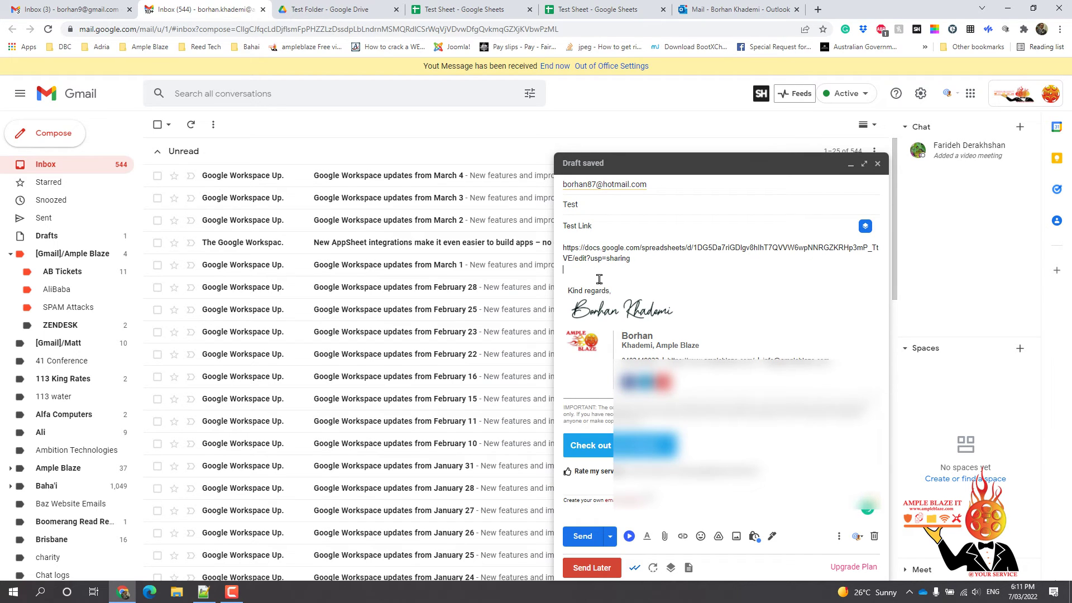
pyautogui.click(582, 538)
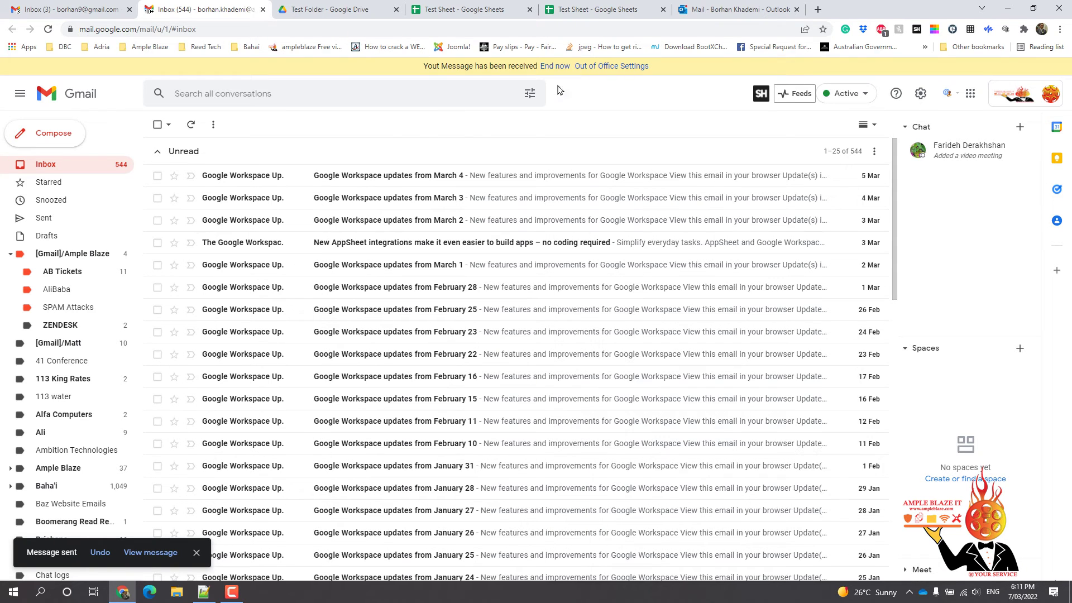
# Reload the Outlook inbox, dismiss the feedback survey, and open the 'Spreadsheet shared with you: Test Sheet' email
pyautogui.click(708, 17)
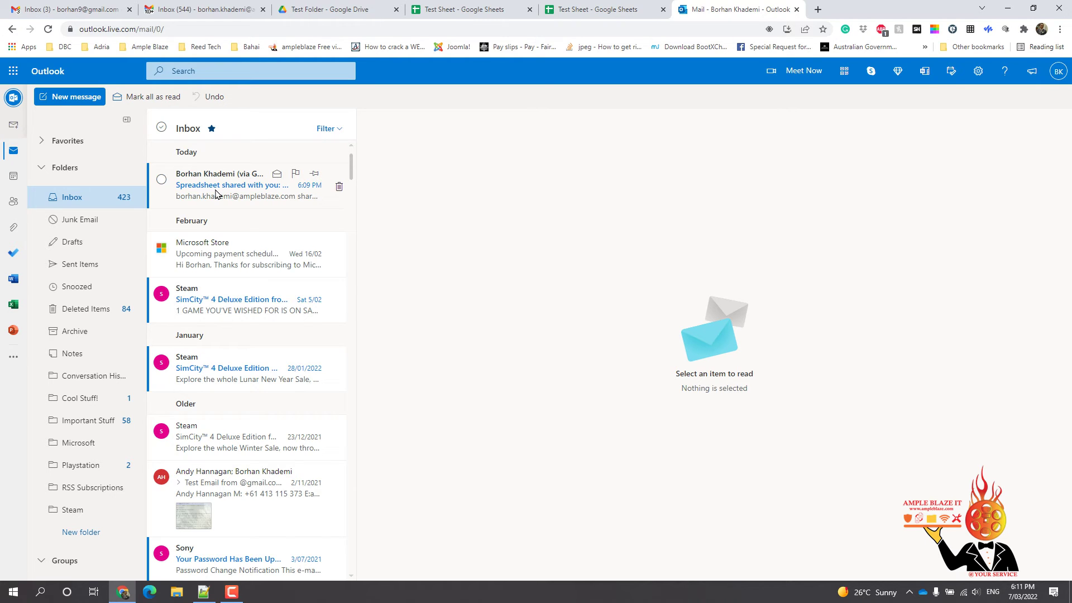
pyautogui.click(81, 201)
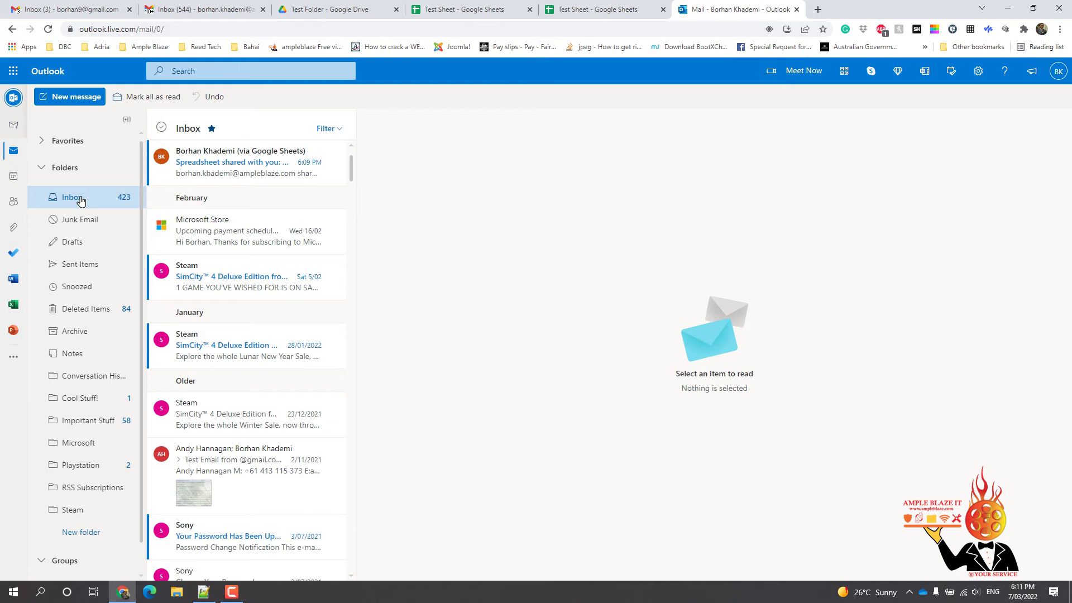
pyautogui.scroll(1, 217, 210)
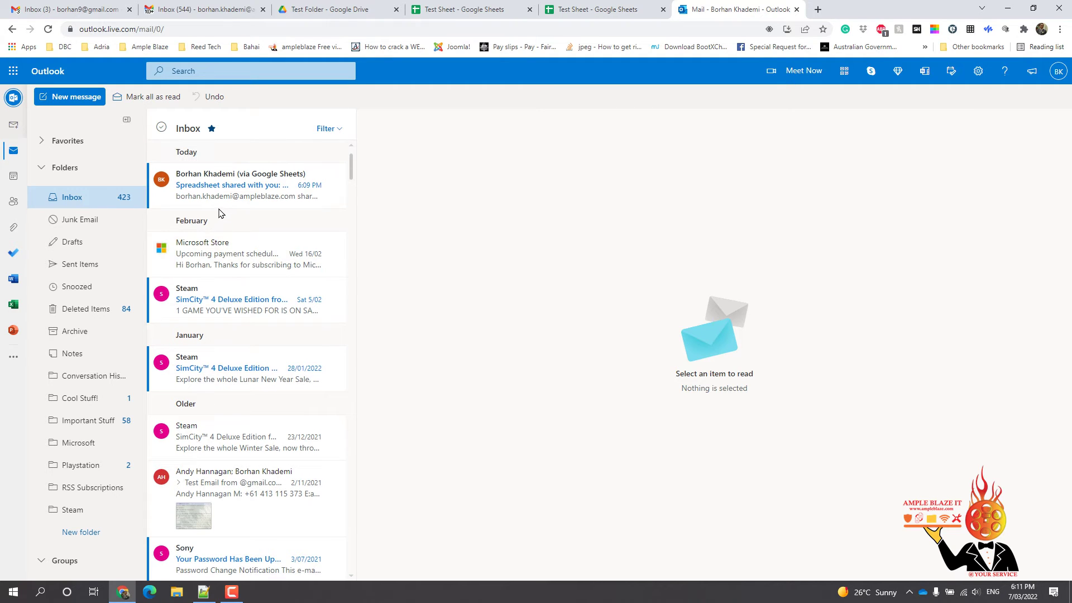
pyautogui.click(79, 204)
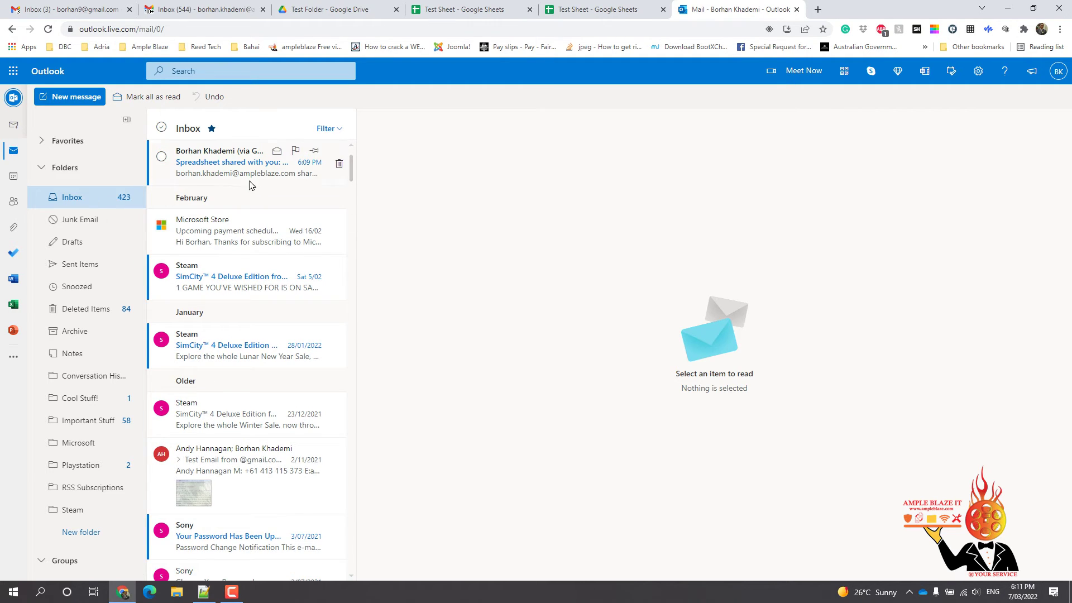
pyautogui.scroll(1, 251, 182)
pyautogui.rightClick(497, 203)
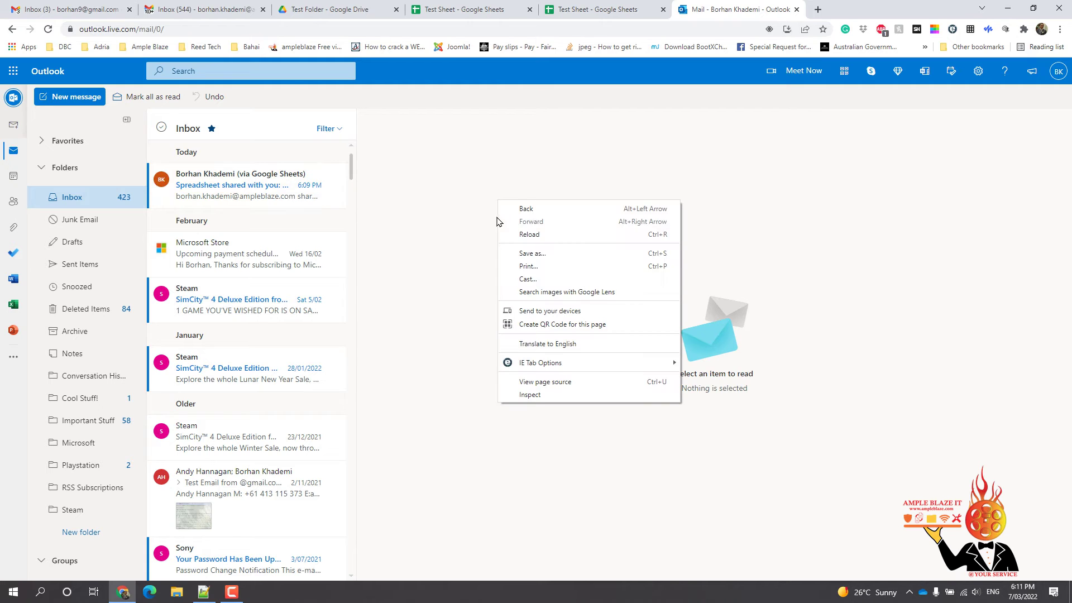
pyautogui.click(522, 235)
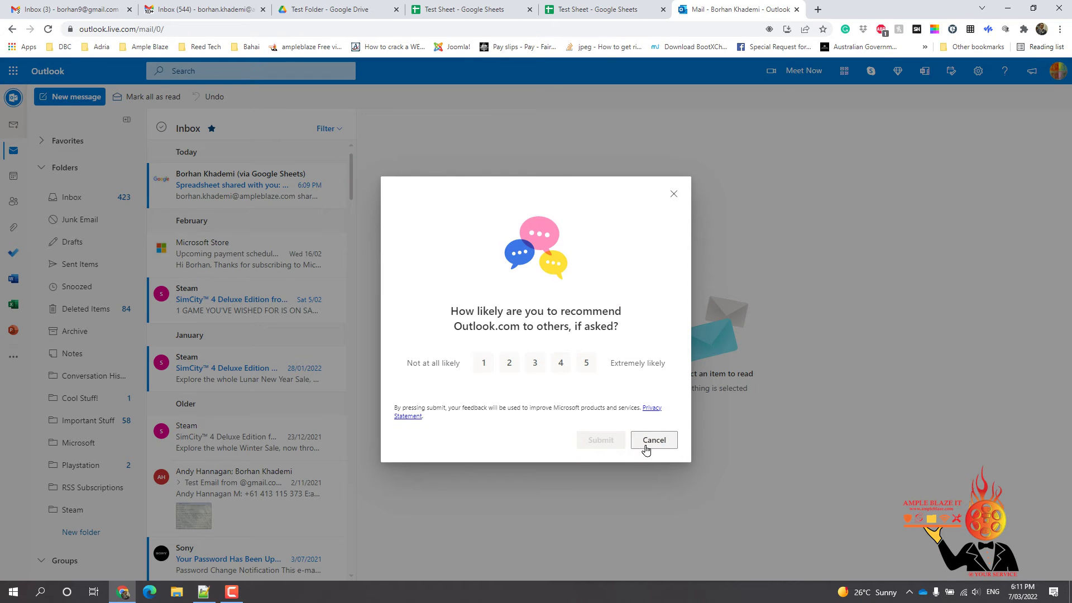
pyautogui.click(646, 447)
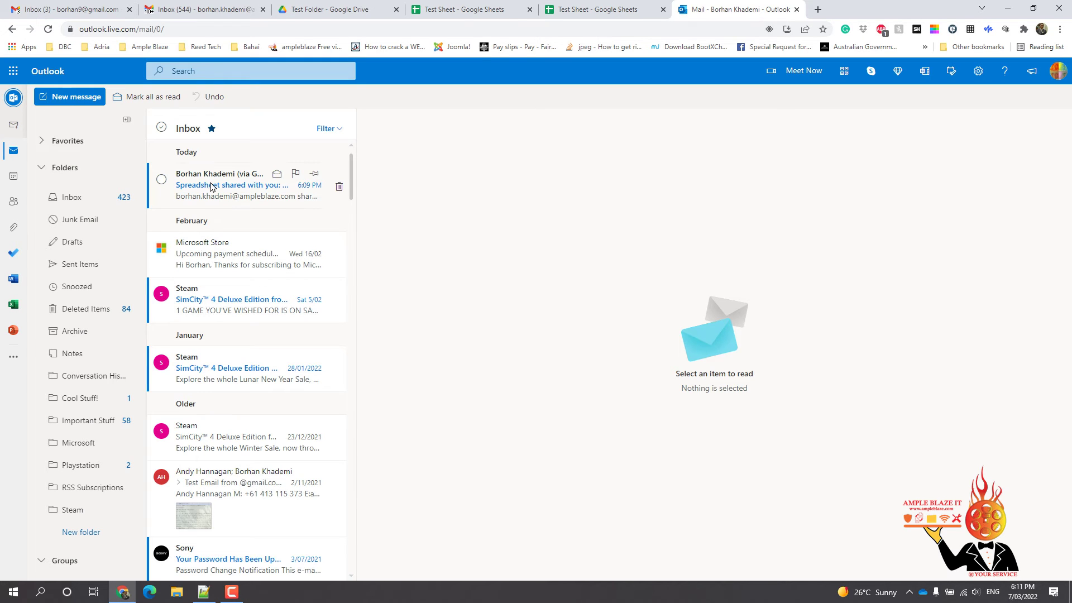
pyautogui.click(211, 187)
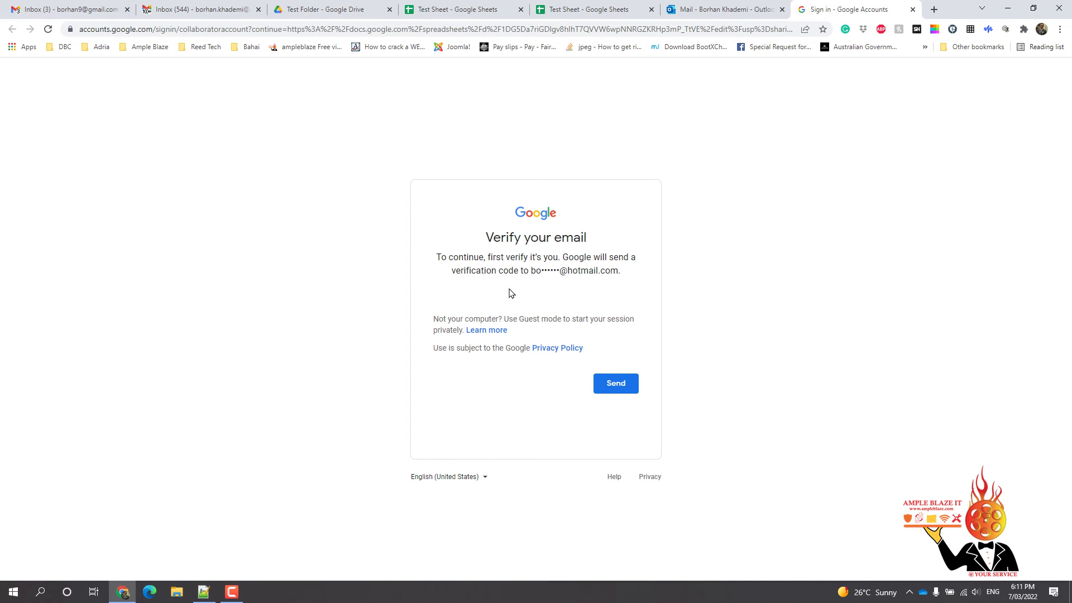
# Request a verification code for the Hotmail address and submit the emailed code to open Test Sheet
pyautogui.click(615, 385)
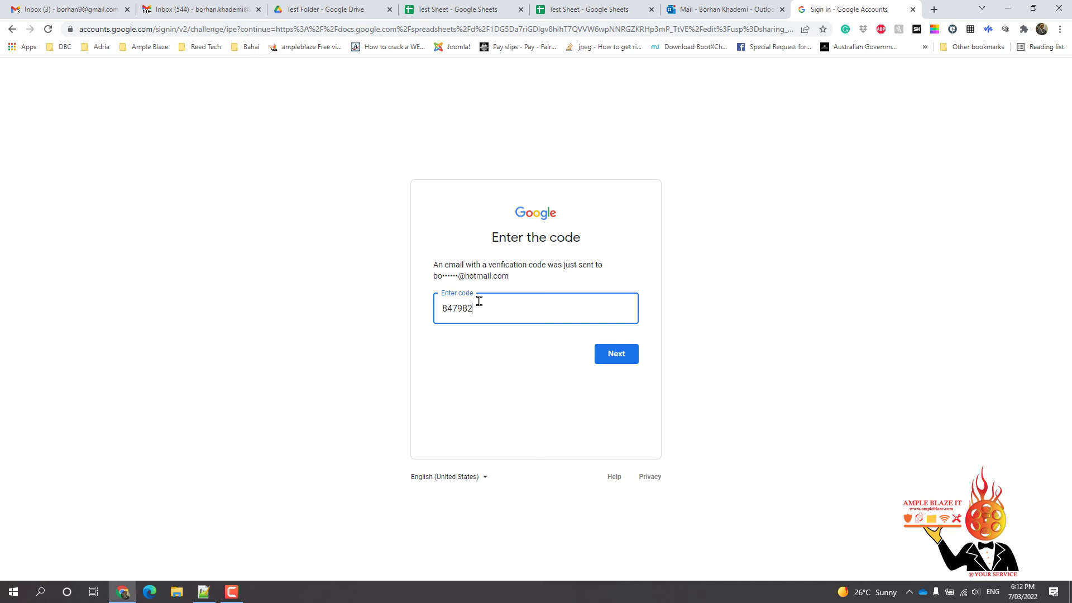
pyautogui.click(617, 355)
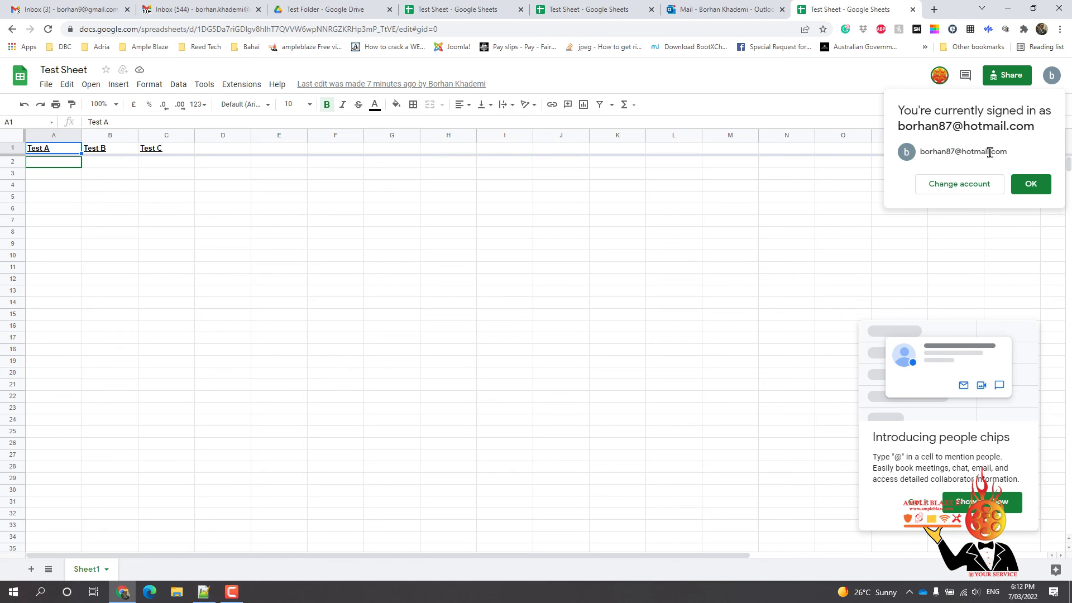
# Dismiss the signed-in notice, then delete the Google Verification Code email in Outlook
pyautogui.click(1033, 189)
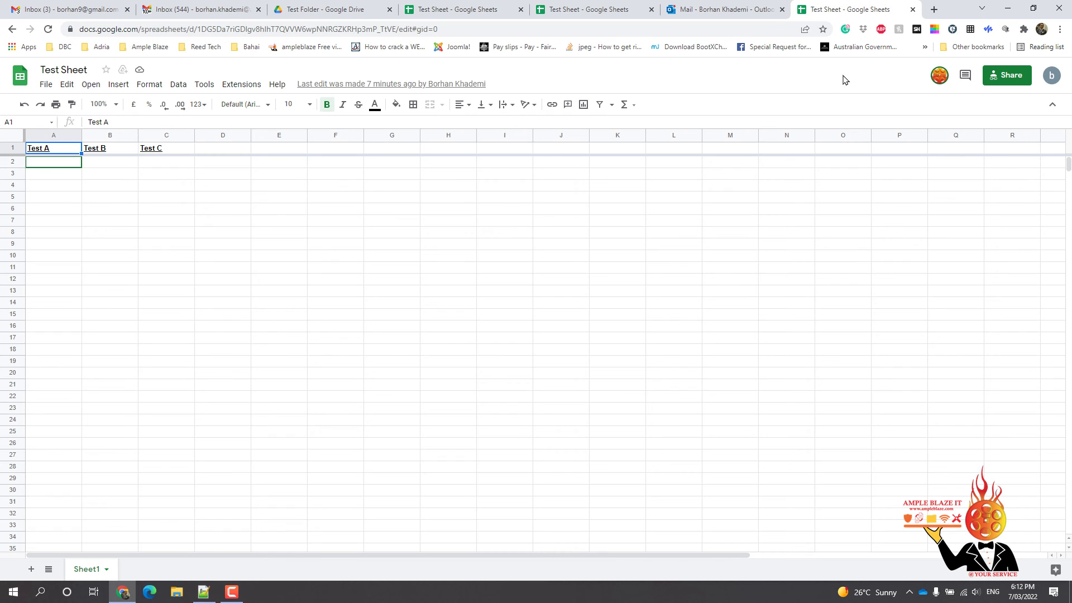
pyautogui.click(717, 11)
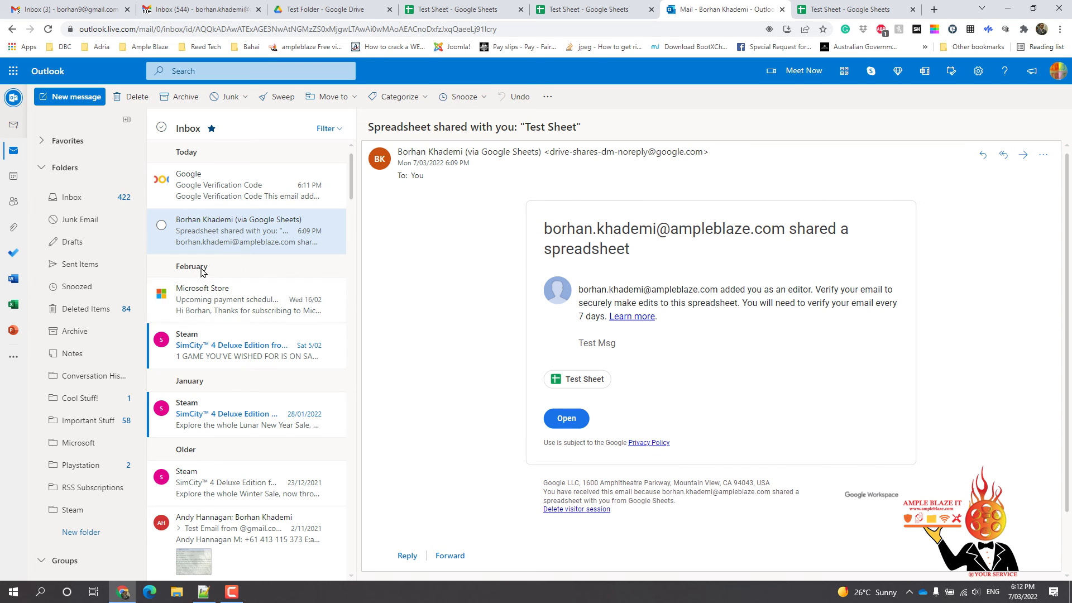
pyautogui.click(205, 197)
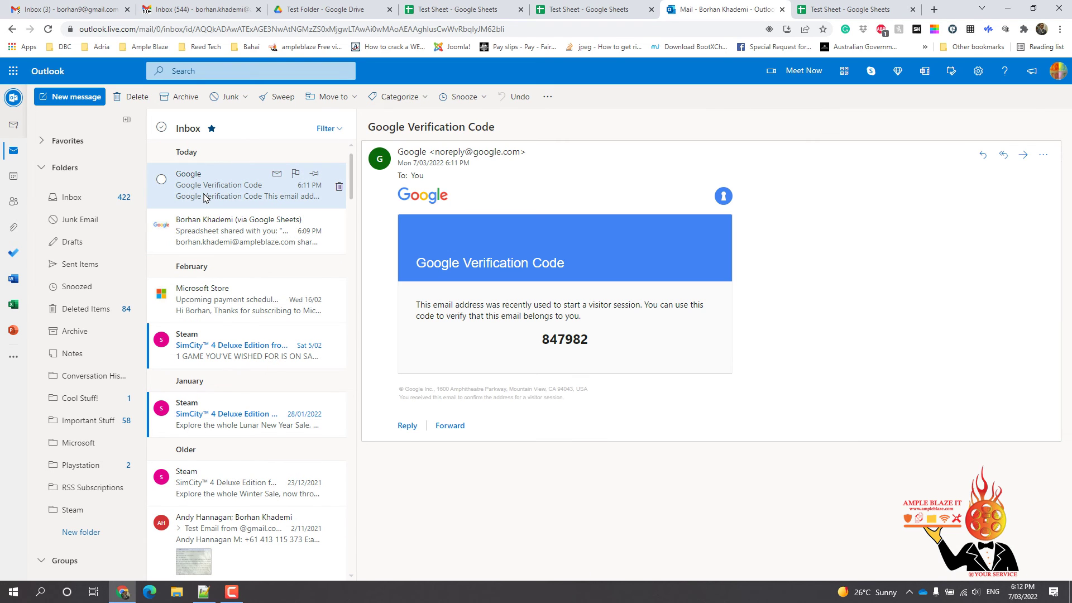
pyautogui.press('Delete')
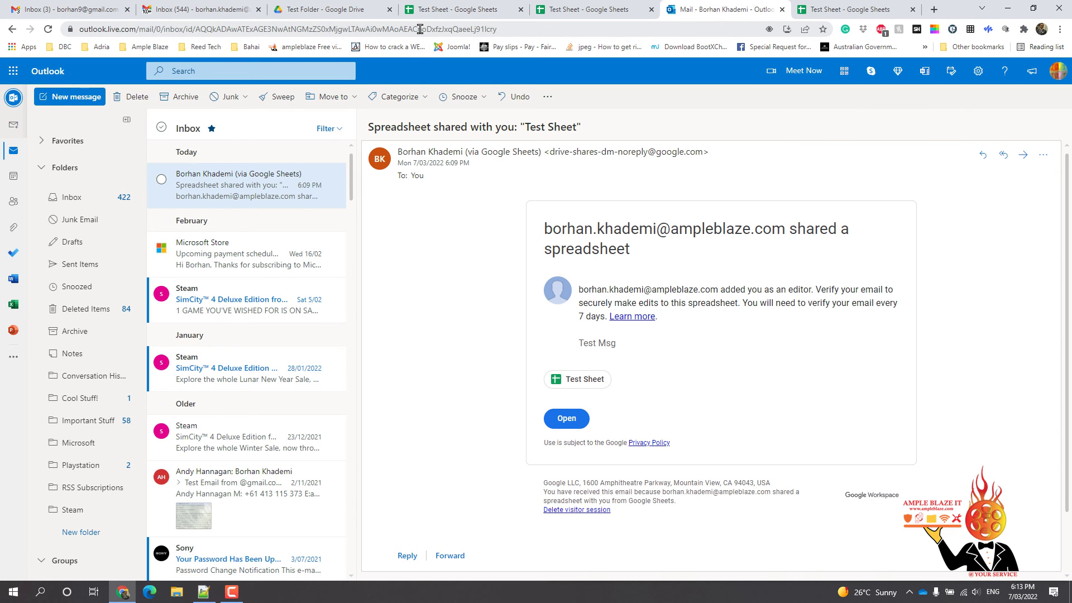
# Copy Test Sheet's anyone-with-link URL from its Share dialog
pyautogui.click(560, 12)
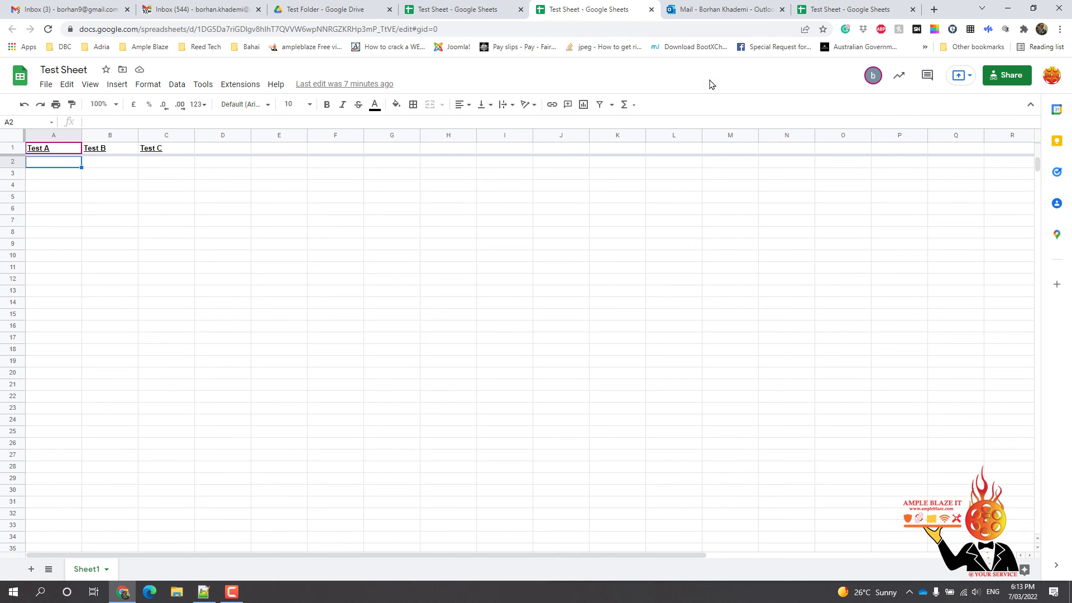
pyautogui.click(999, 77)
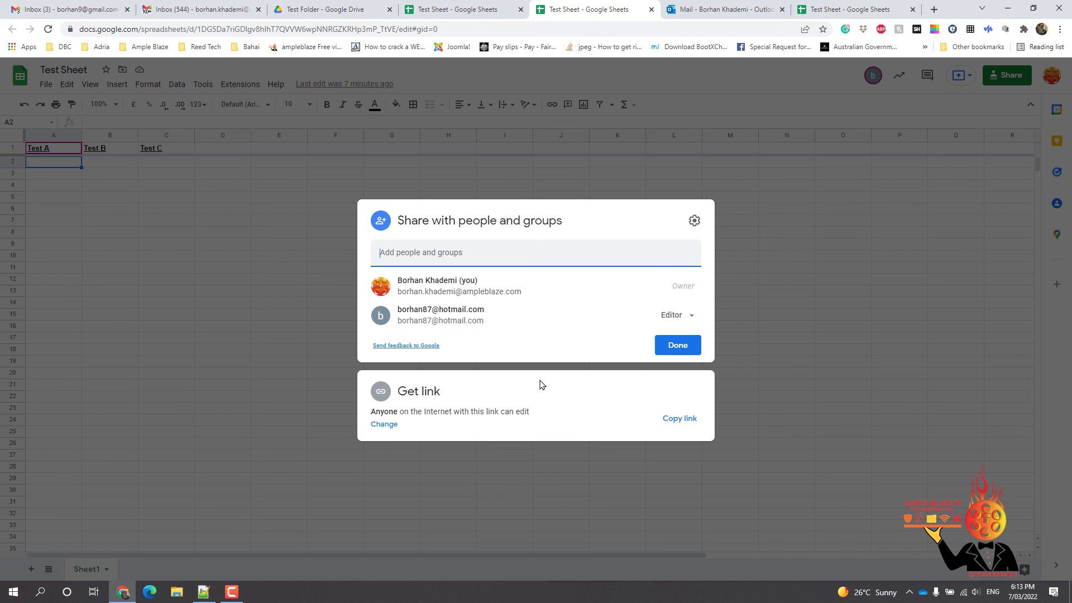
pyautogui.click(667, 418)
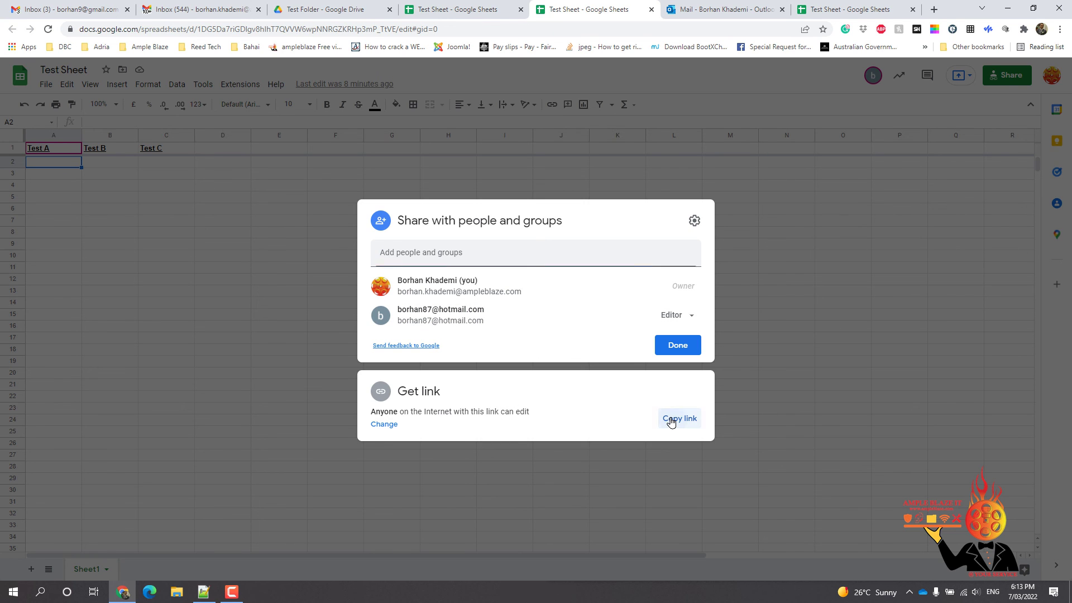
# Open the copied Test Sheet link in a new browser tab
pyautogui.click(934, 10)
pyautogui.click(649, 30)
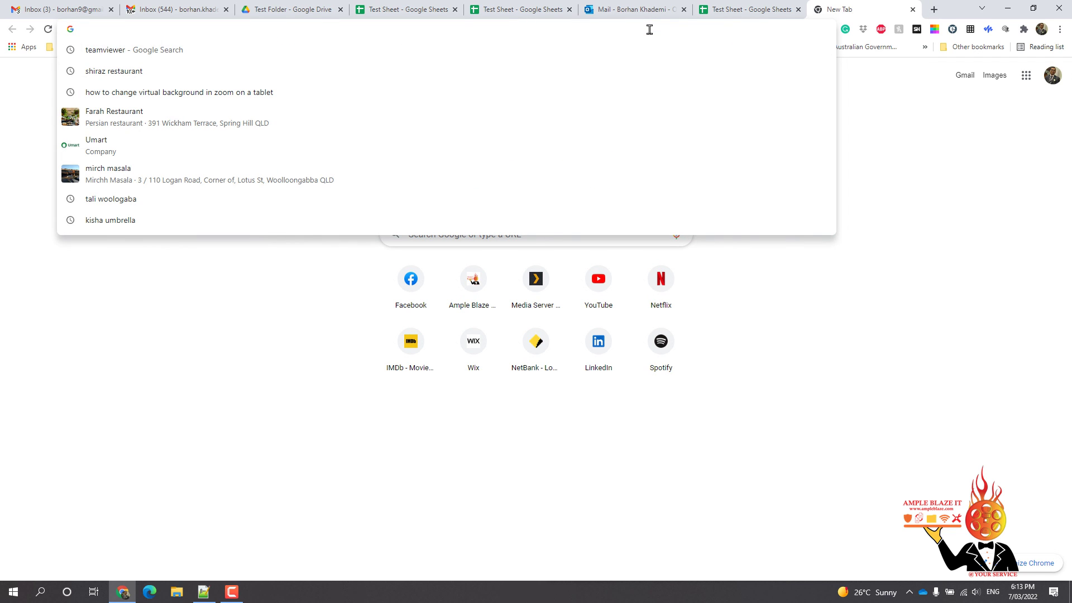
pyautogui.hotkey('ctrl', 'v')
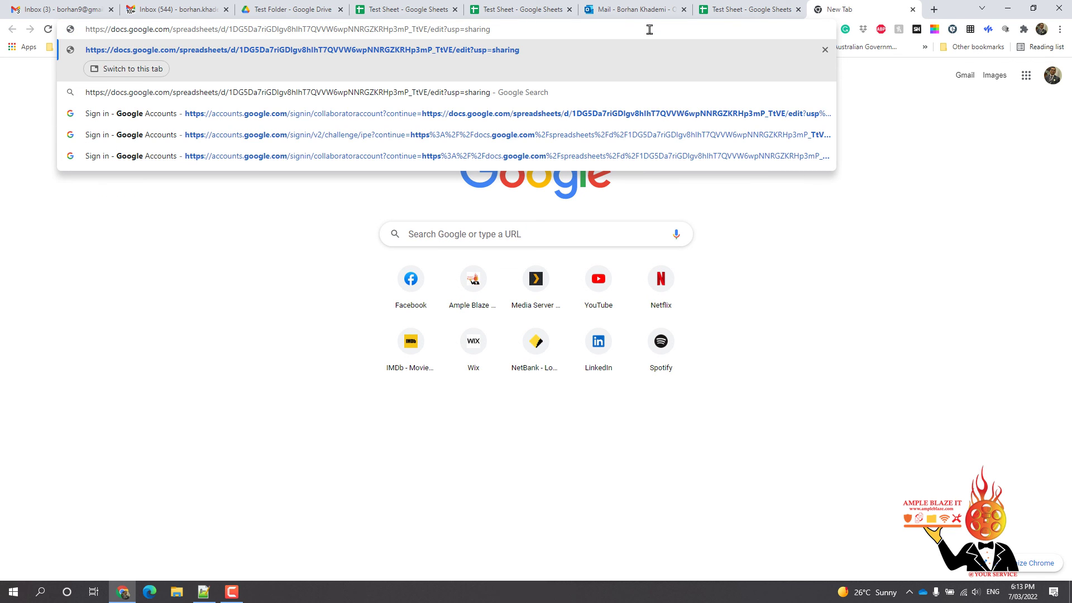
pyautogui.press('Return')
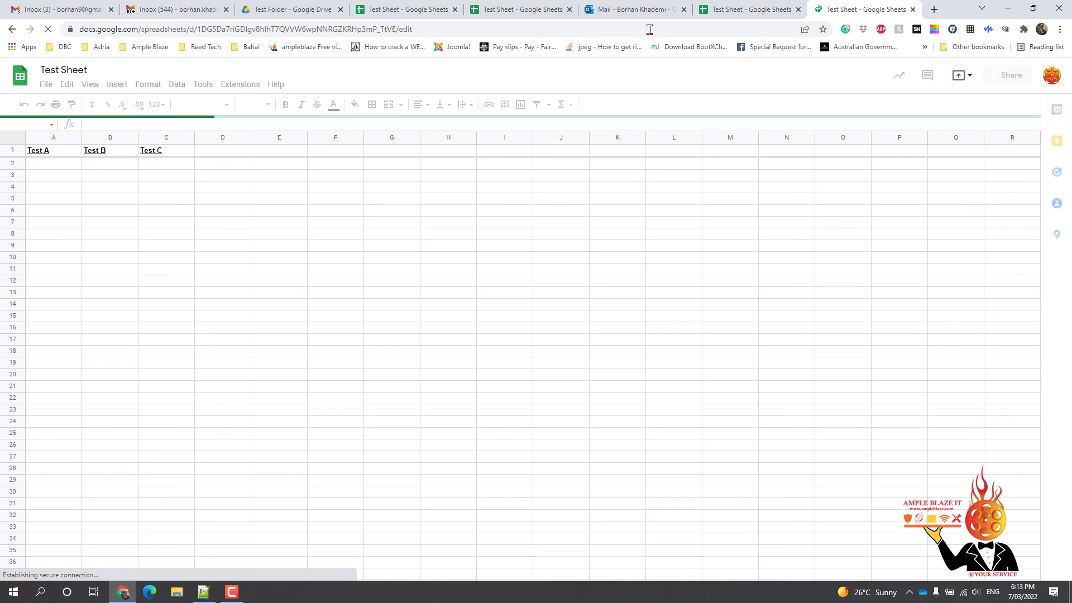